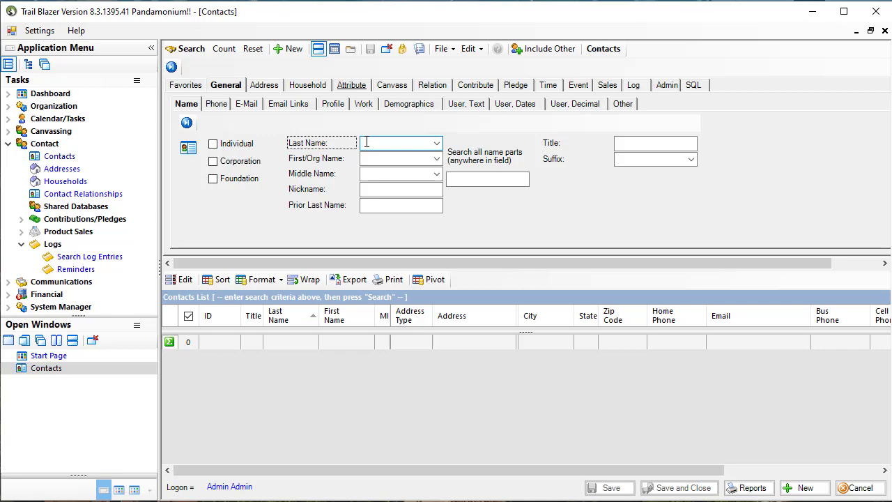
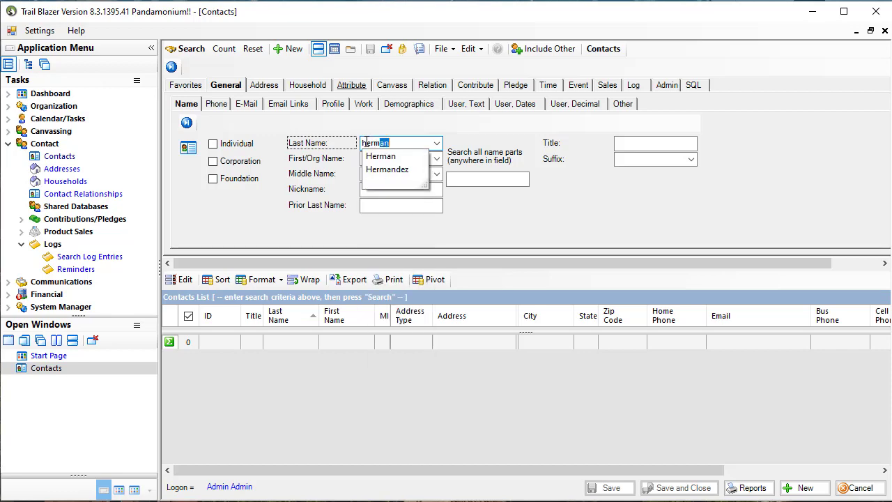
Search the contacts by the donor's last name and first name.
key("Down")
key("Down")
key("Tab")
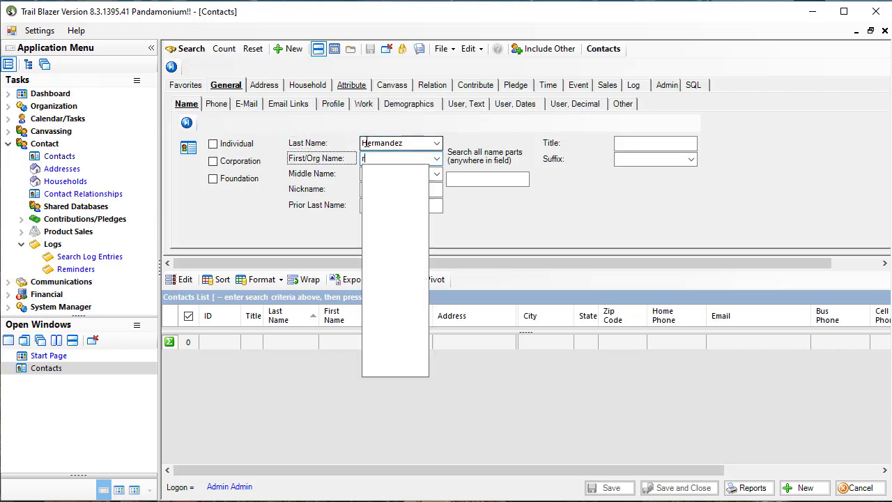
key("Return")
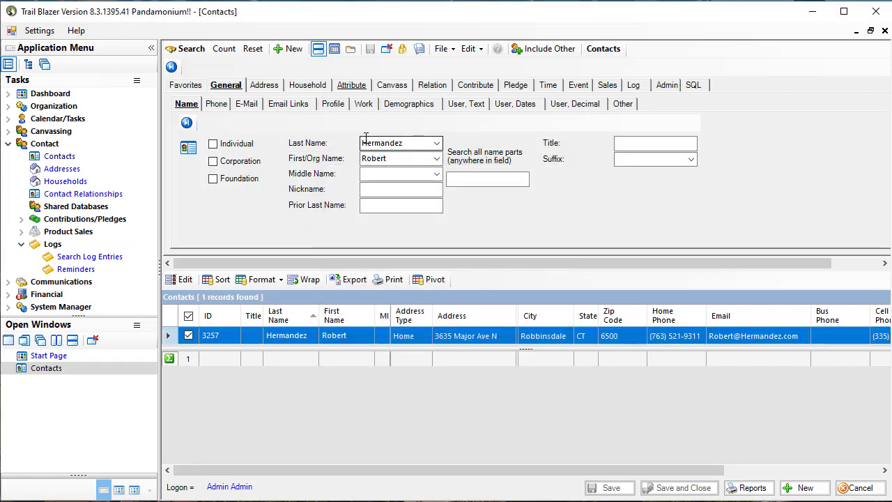
Open the found contact's contributions and save a new check contribution with check number 123132 and amount 250.00.
left_click(338, 340)
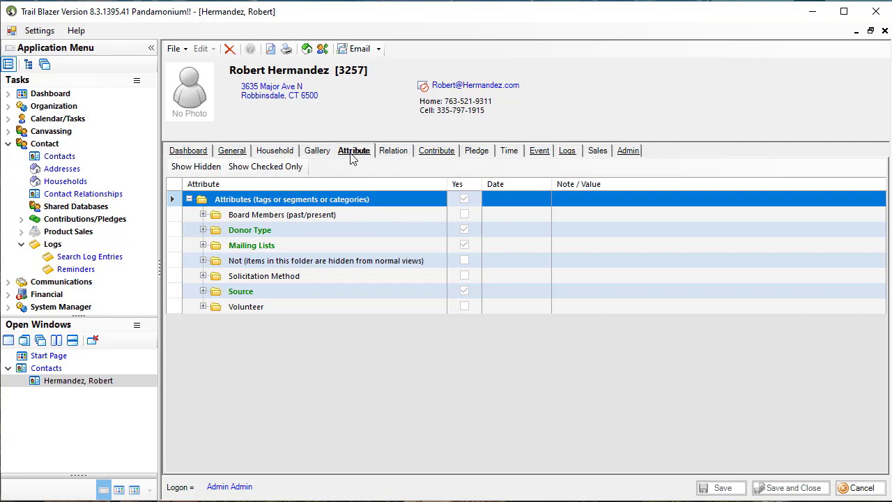
left_click(434, 156)
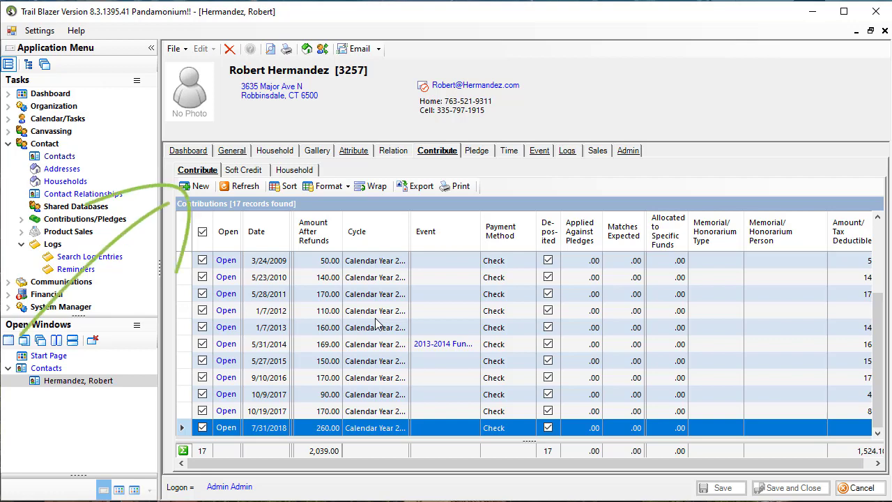
left_click(199, 187)
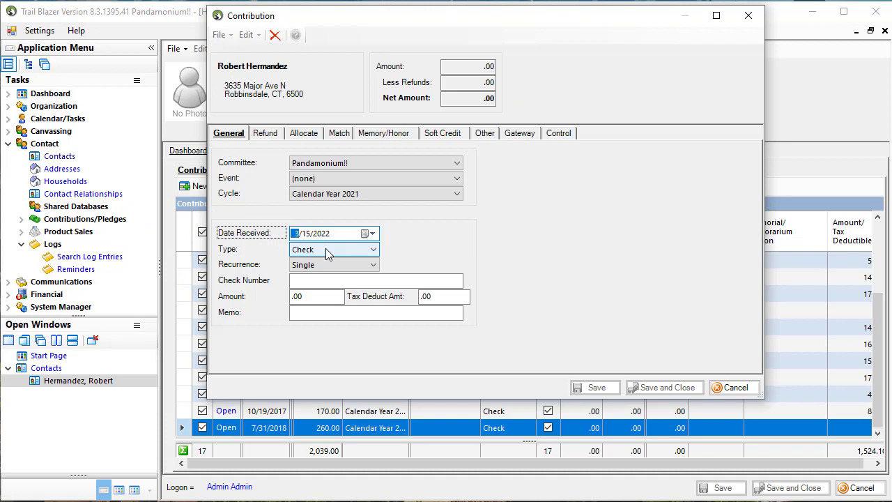
left_click(301, 280)
type("1")
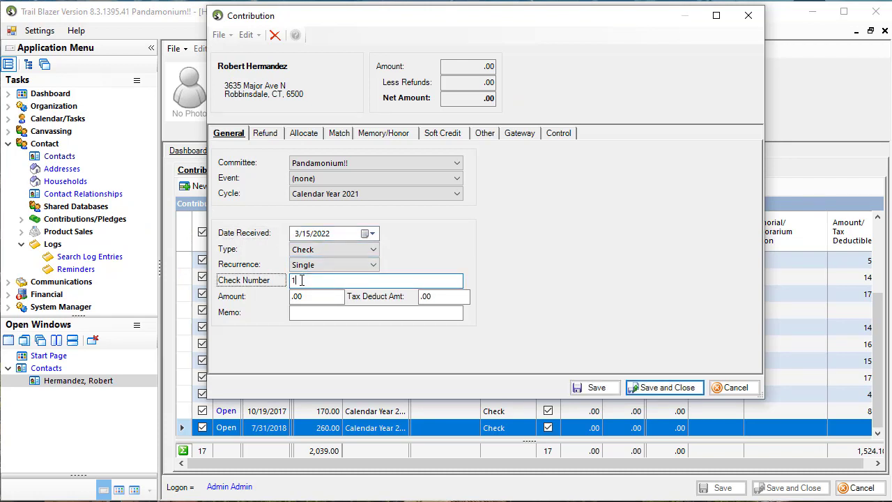
type("23132")
left_click(305, 296)
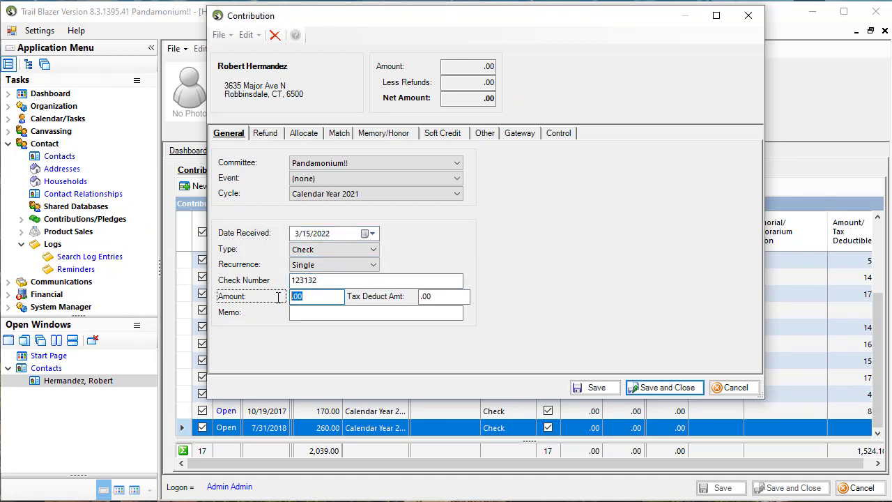
type("250.00")
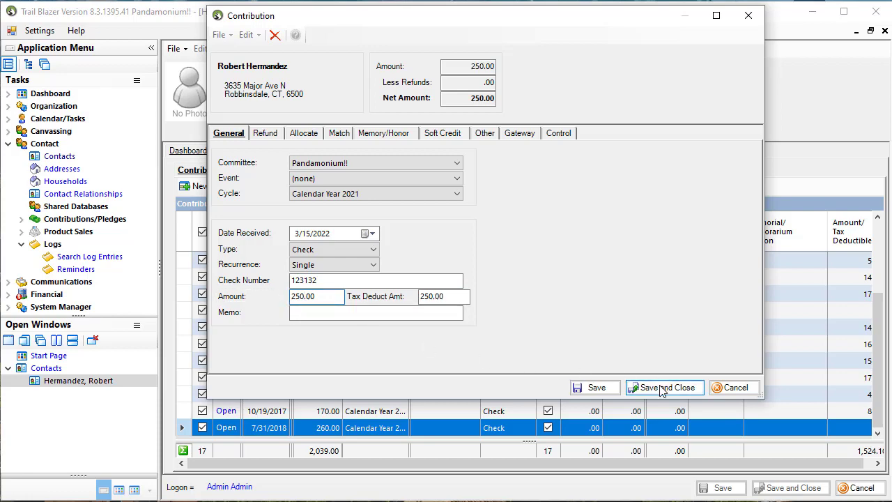
left_click(662, 388)
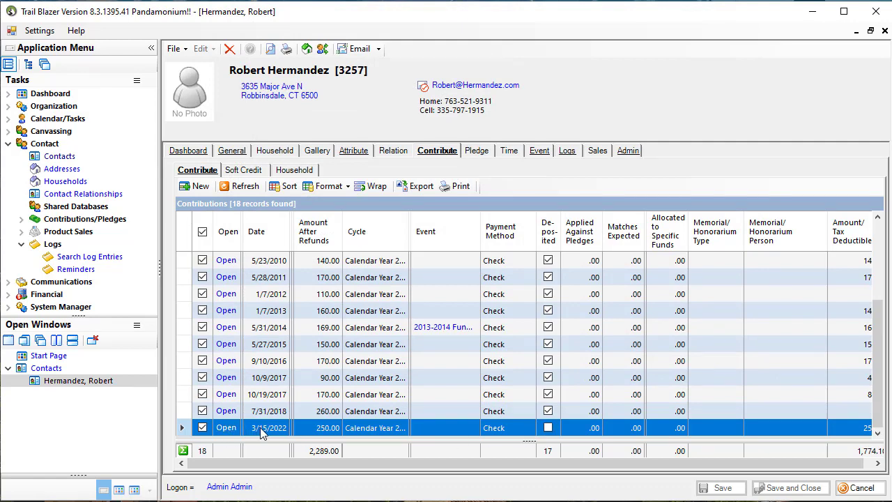
Reopen the new contribution and set its event to Big Truck and Tractor Rally and date received to 3/14/2022.
left_click(227, 428)
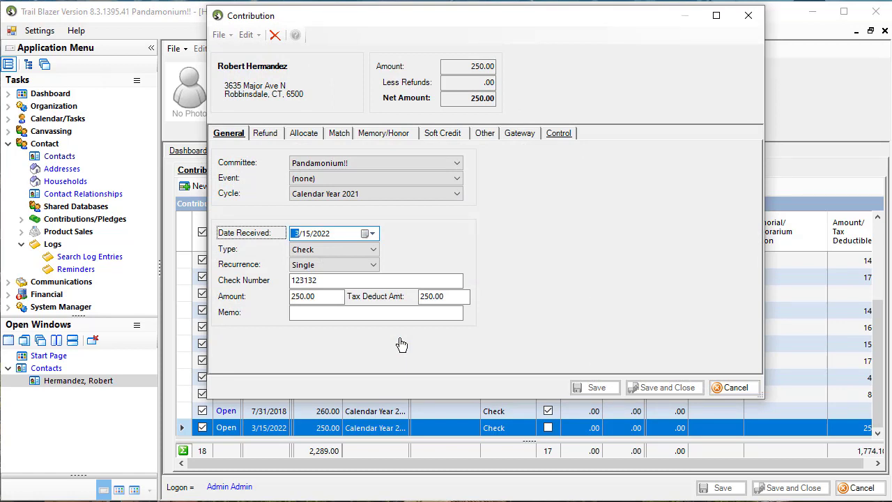
left_click(318, 182)
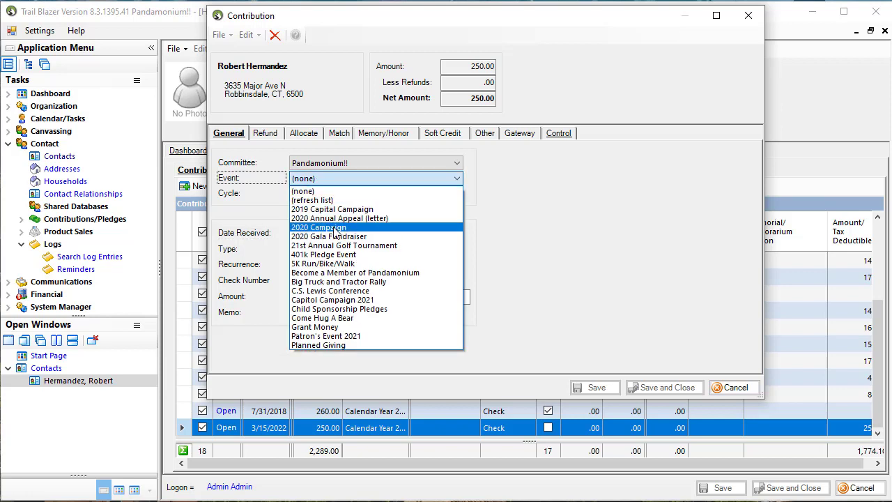
left_click(342, 281)
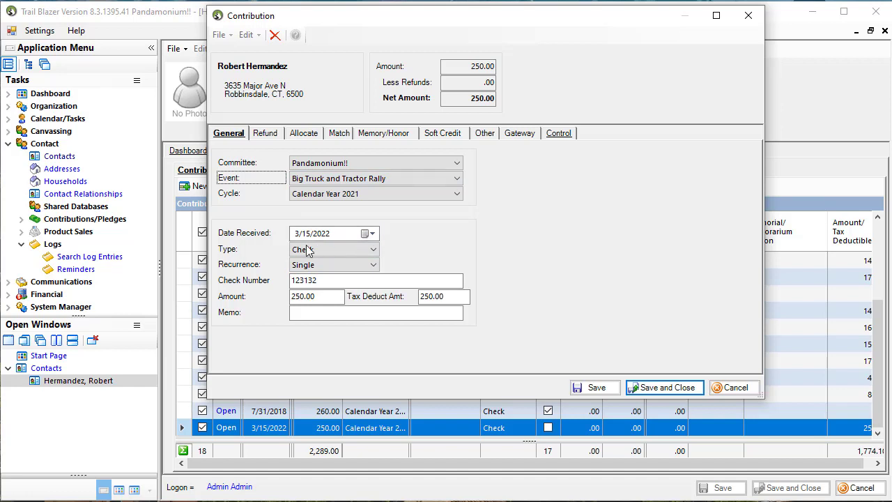
left_click(371, 234)
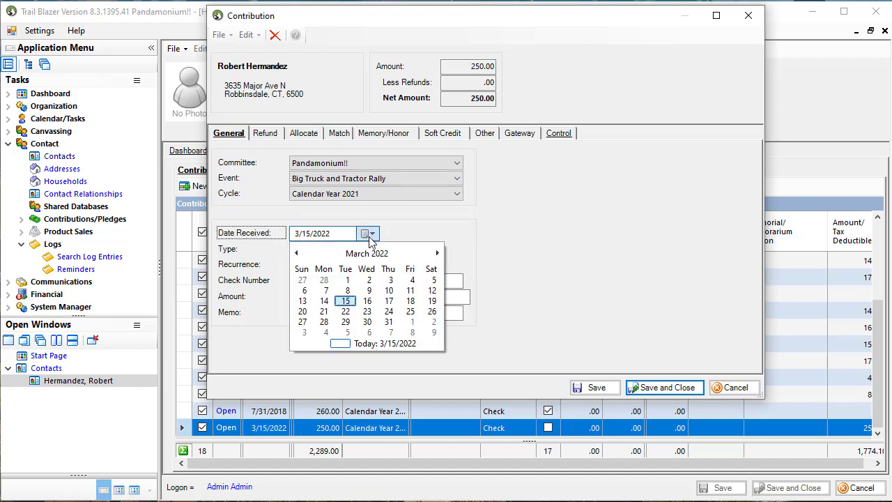
left_click(323, 303)
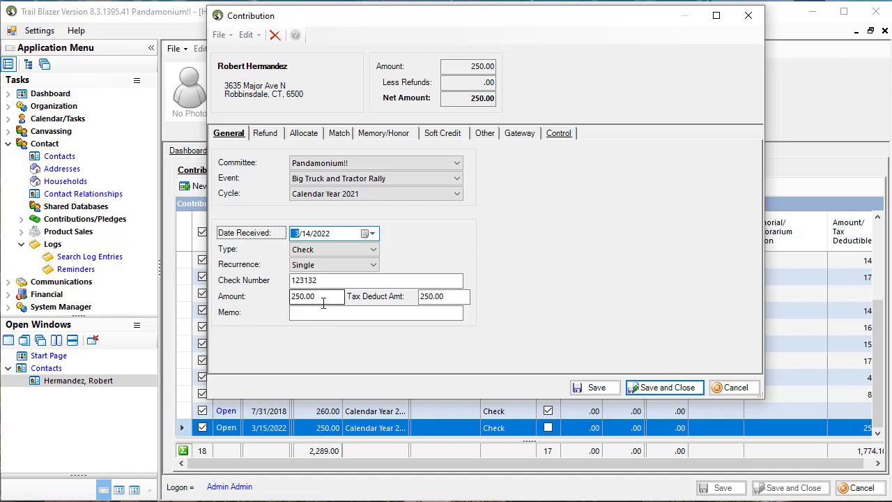
left_click(311, 252)
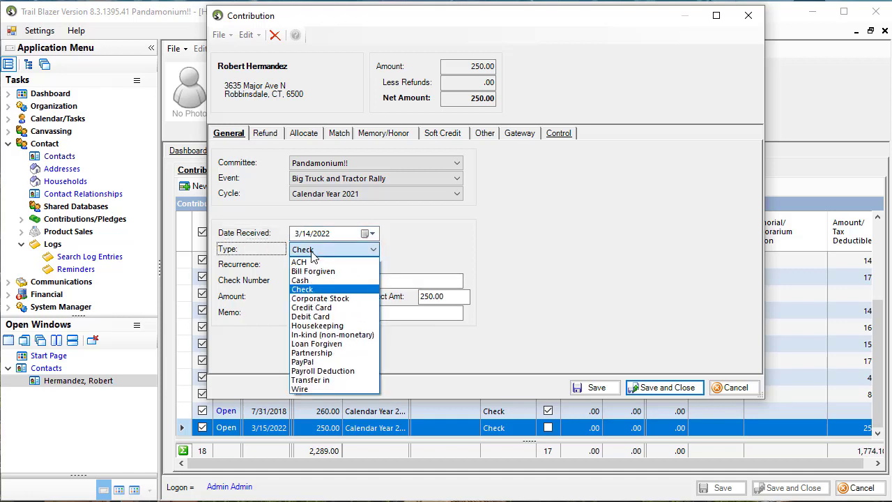
left_click(312, 289)
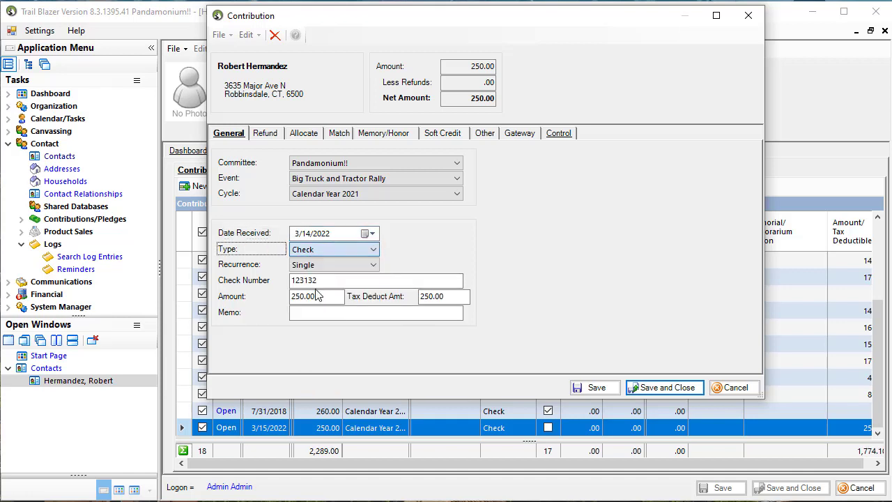
left_click(321, 248)
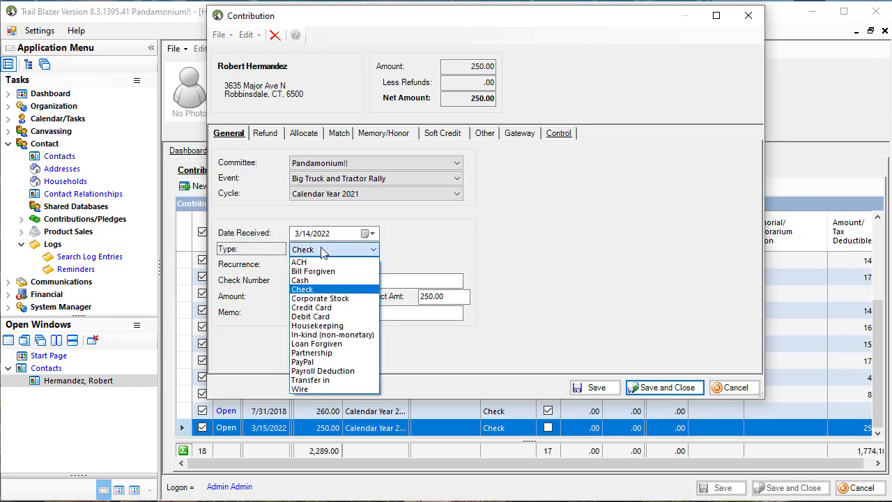
left_click(313, 289)
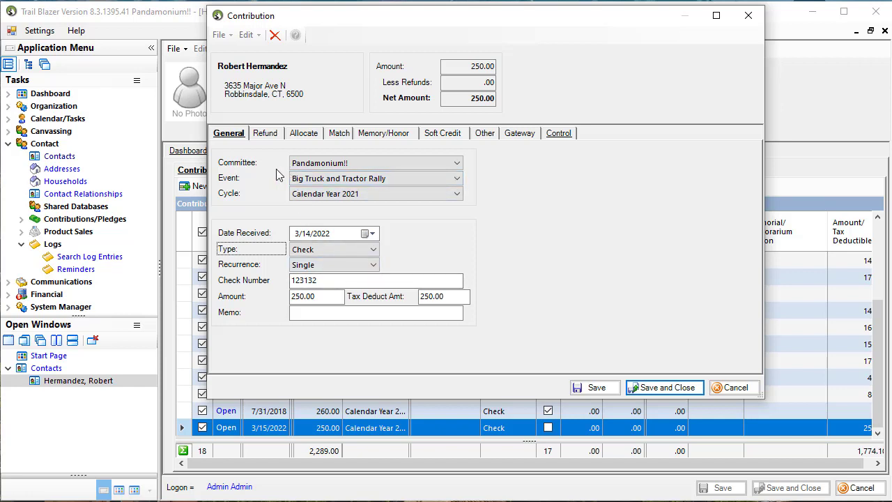
Allocate 33 of the contribution to the Afterschool Program fund.
left_click(302, 134)
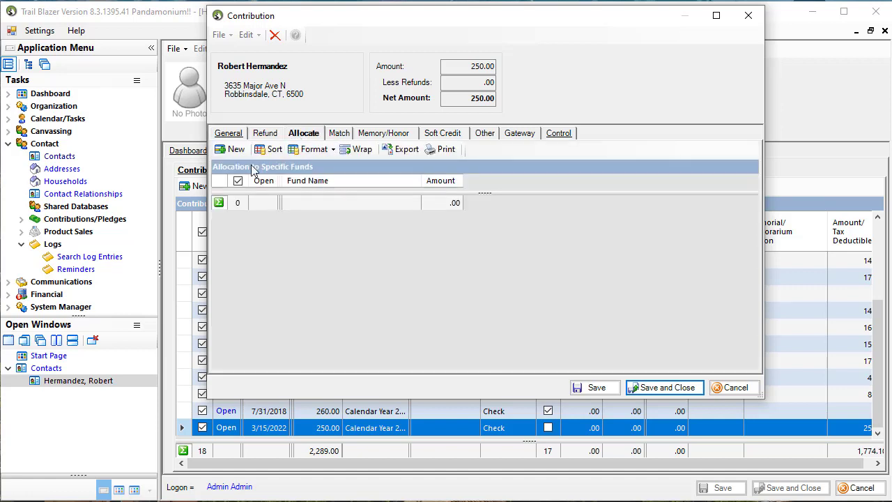
left_click(231, 149)
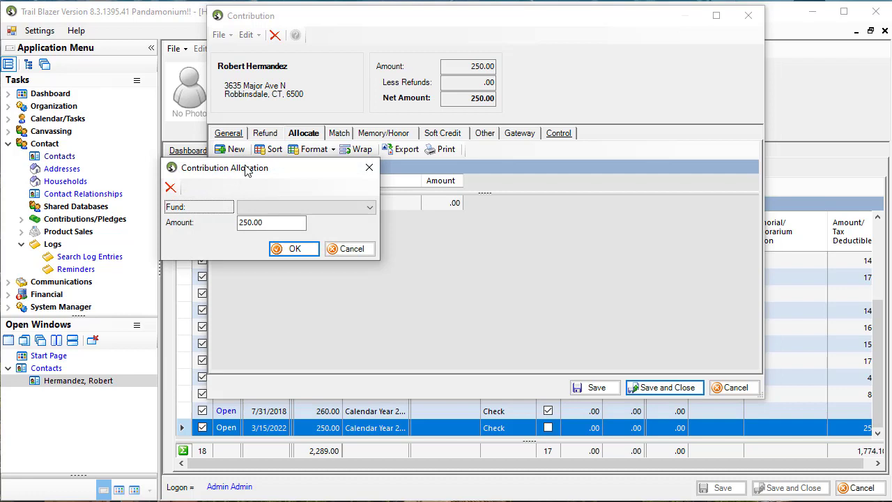
left_click(293, 207)
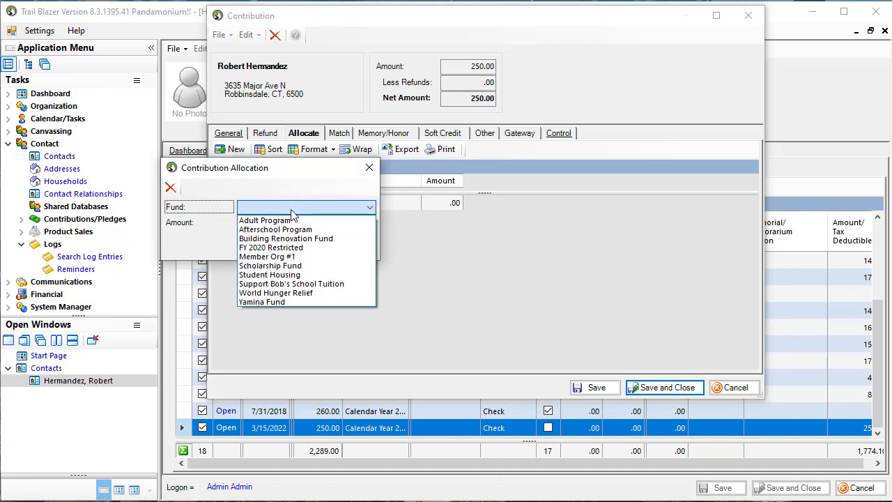
left_click(295, 230)
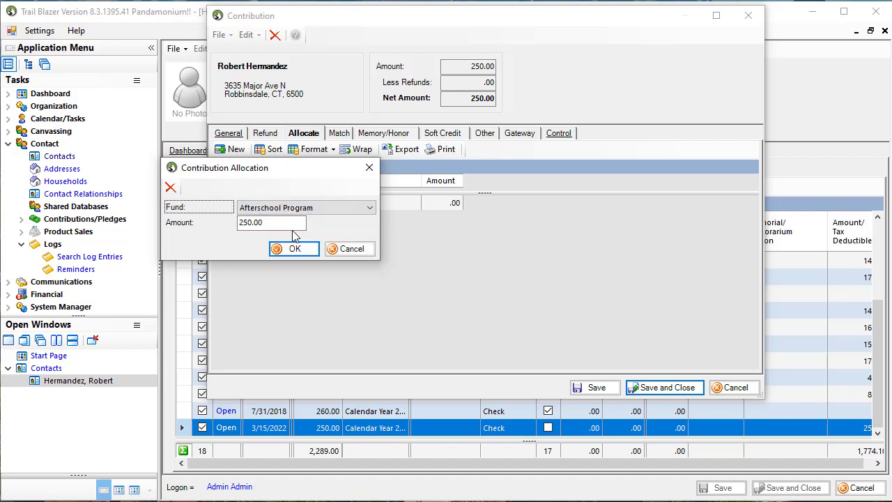
left_click(275, 227)
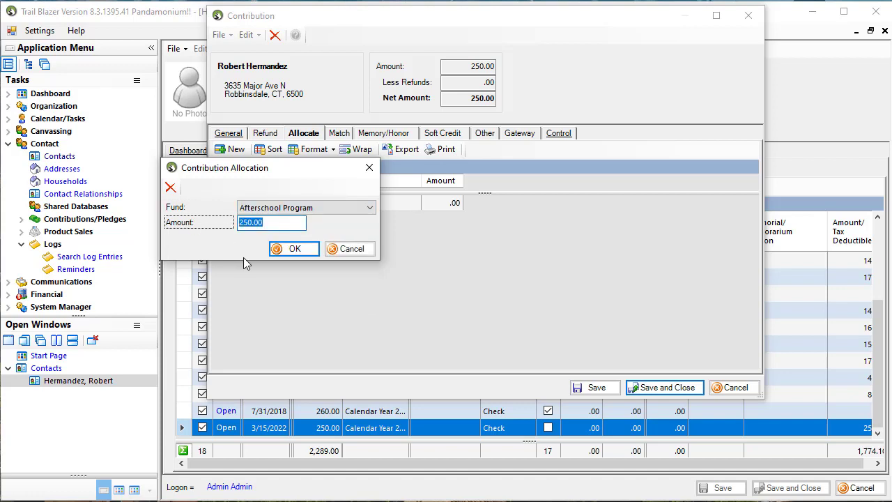
type("33")
left_click(294, 249)
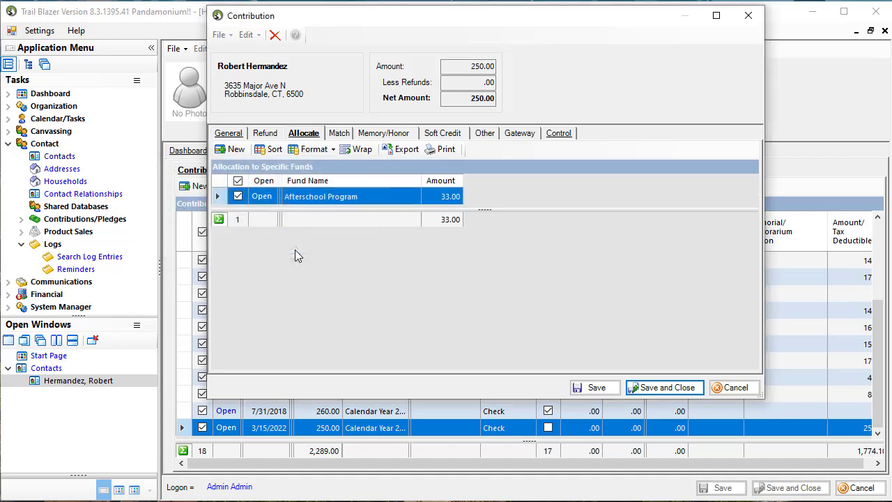
Add a second allocation of 200.00 to the Scholarship Fund.
left_click(233, 159)
left_click_drag(245, 174, 290, 262)
key("Tab")
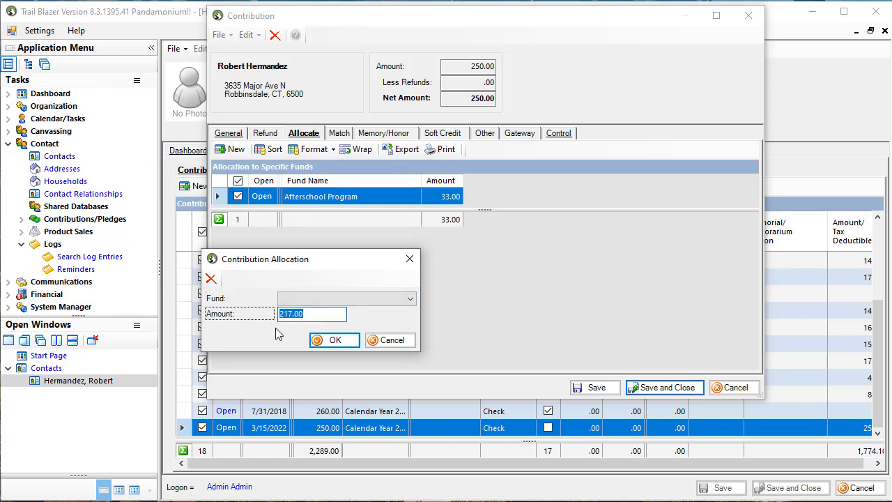
left_click(327, 299)
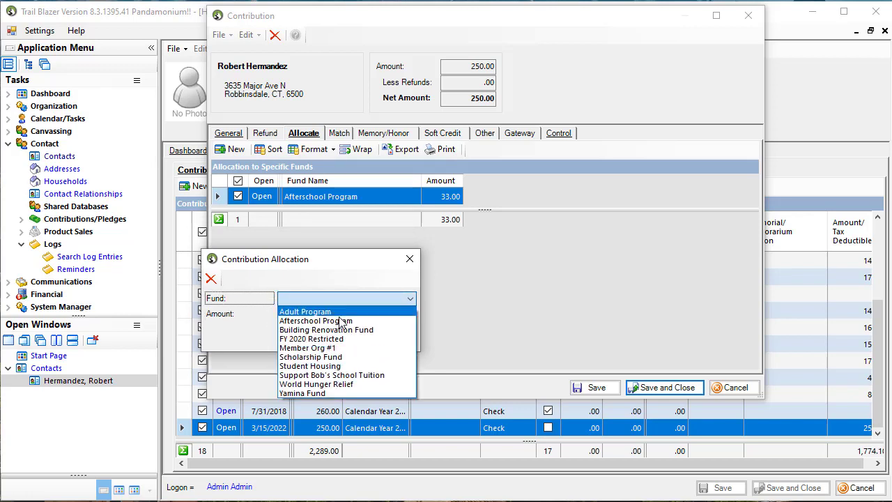
left_click(313, 357)
key("Tab")
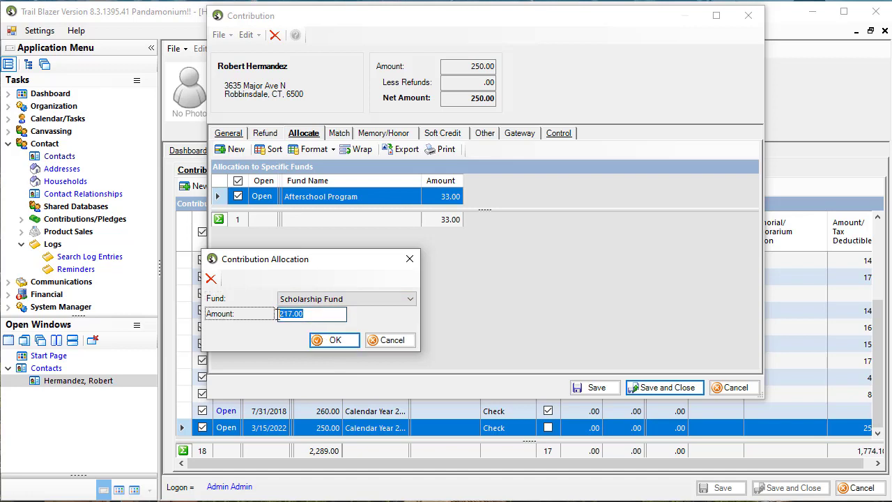
type("200.00")
left_click(335, 340)
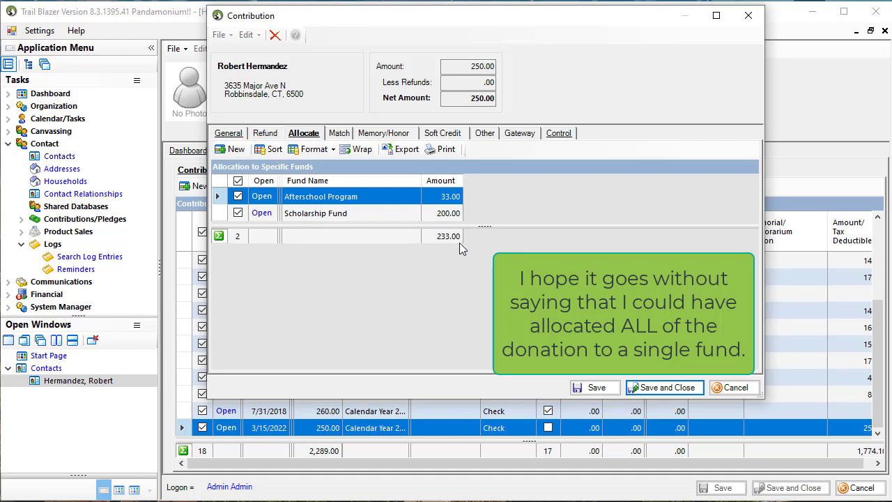
Add a matching gift to the contribution from Ameriprise Financial with an expected amount of 250.00.
left_click(490, 99)
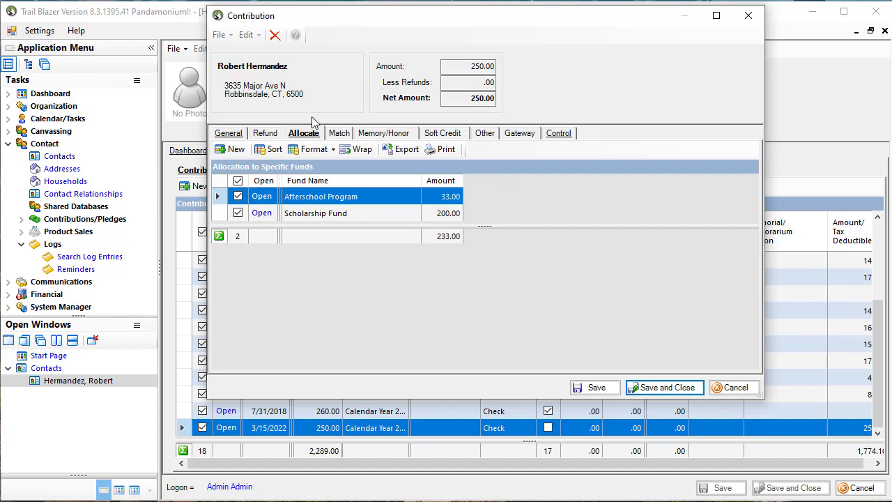
left_click(339, 133)
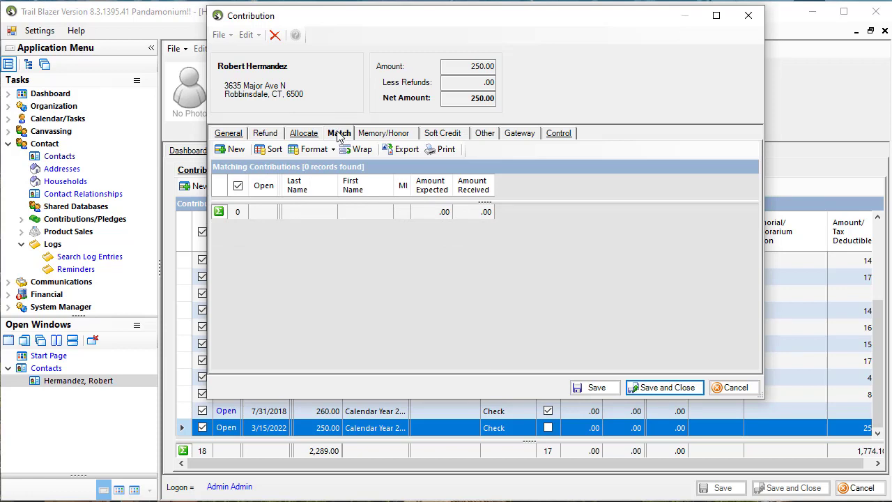
left_click(235, 151)
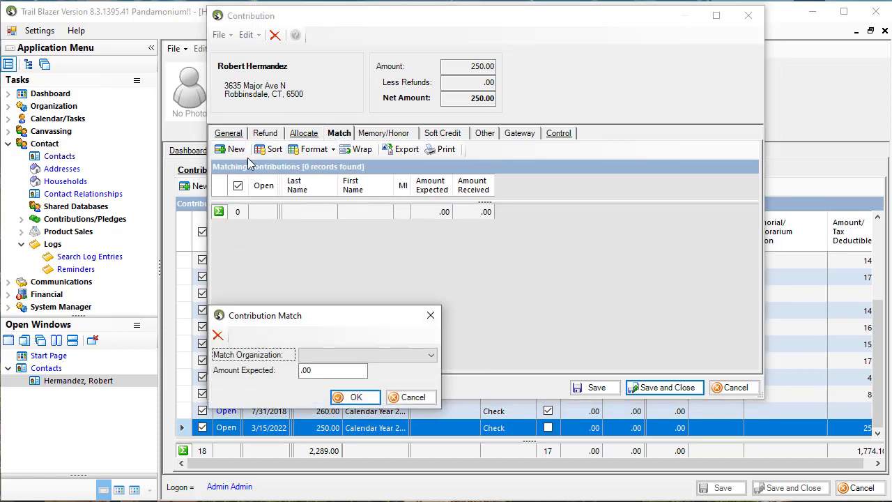
left_click(313, 357)
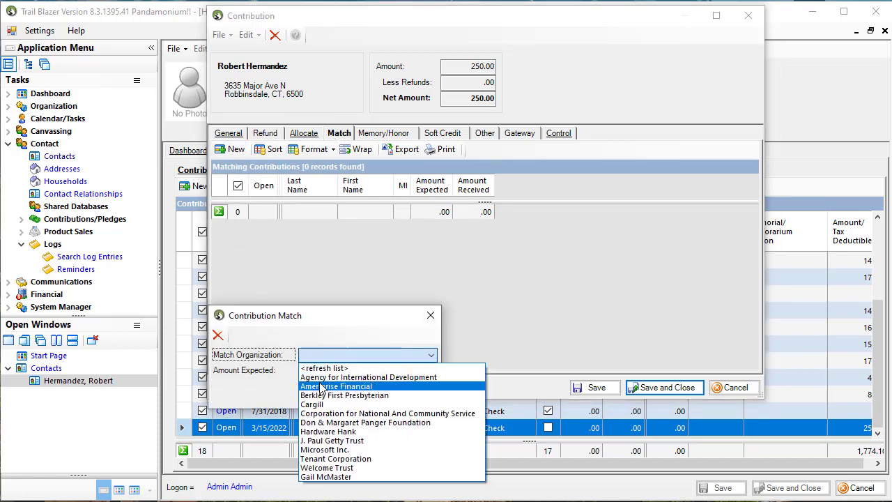
left_click(335, 386)
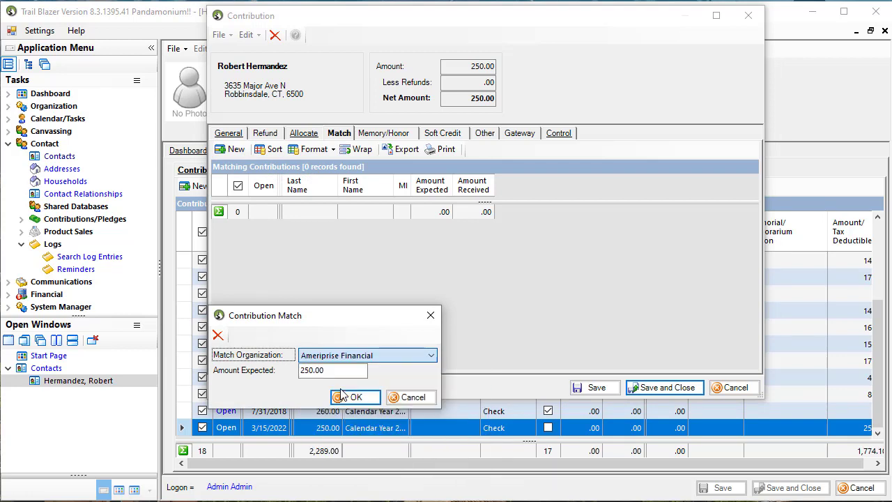
left_click(335, 371)
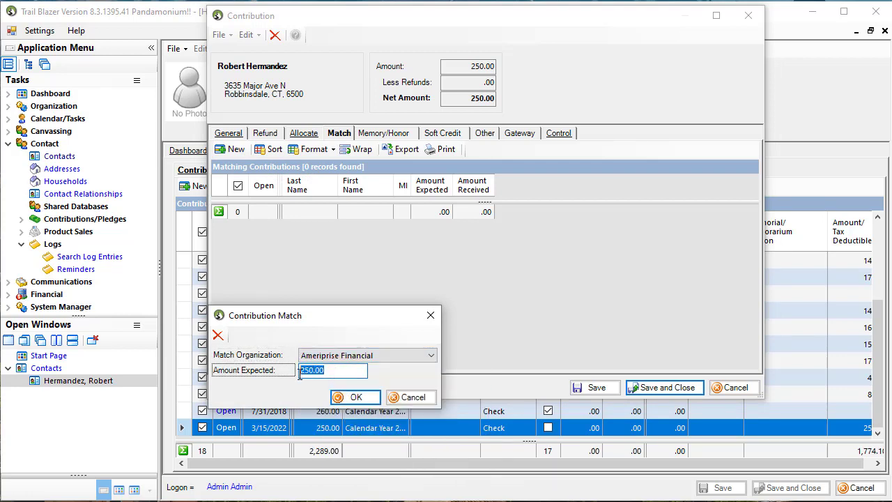
left_click(352, 397)
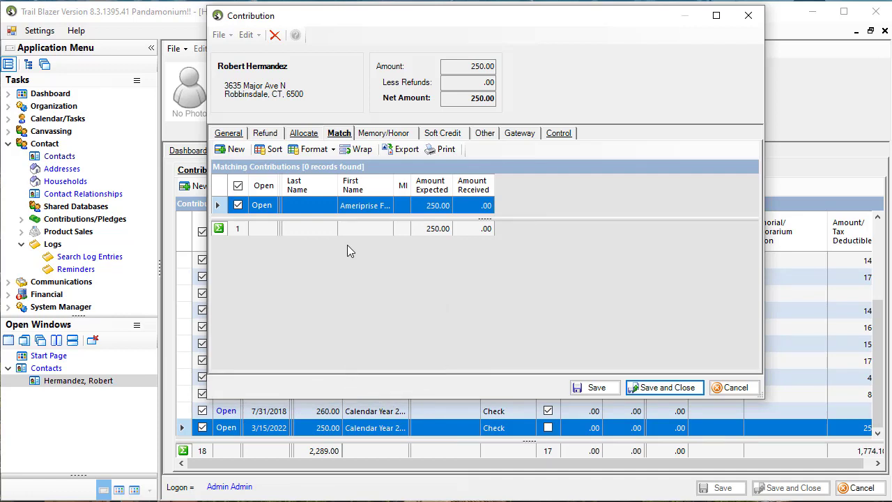
Mark the contribution as given in honor of a person and enter the honoree's full name.
left_click(380, 134)
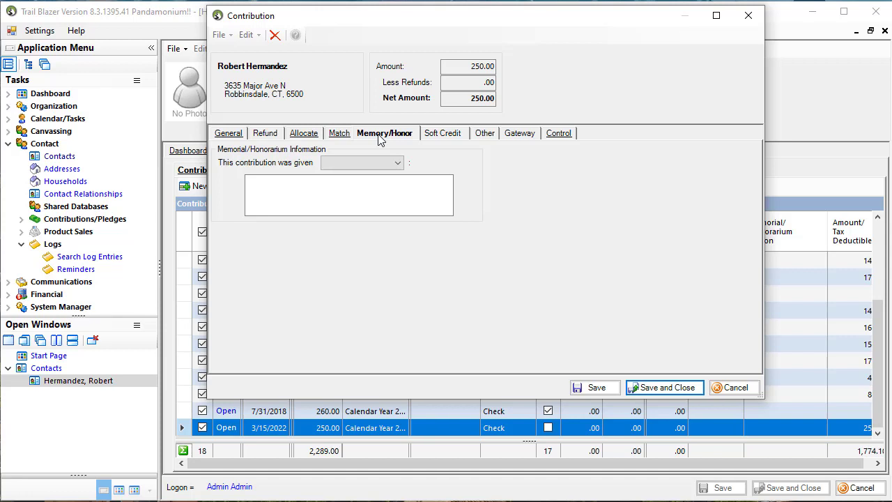
left_click(375, 163)
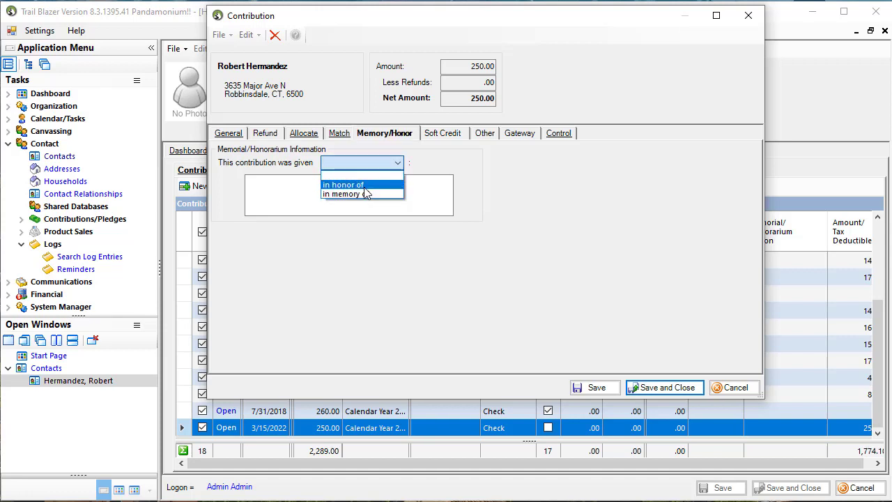
left_click(362, 185)
left_click(329, 190)
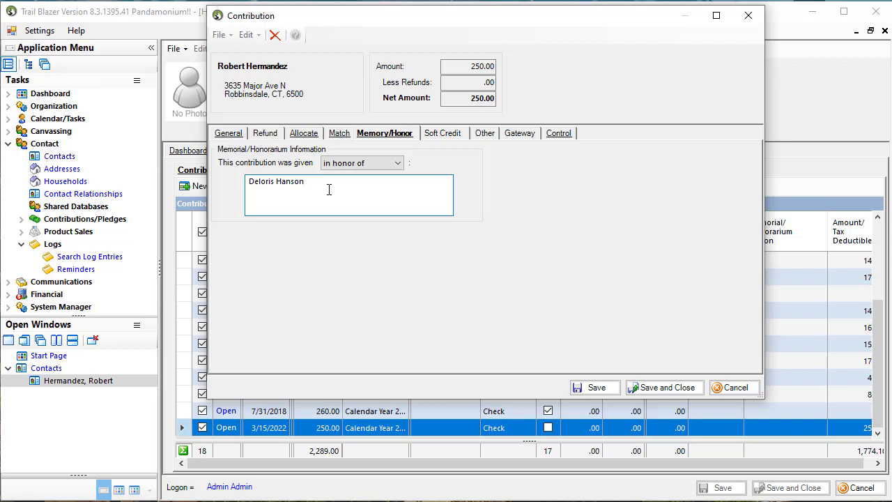
left_click(273, 180)
key("BackSpace")
type("e")
Start a new soft credit, search for the honoree by last and first name, and create them as a new individual contact.
left_click(441, 135)
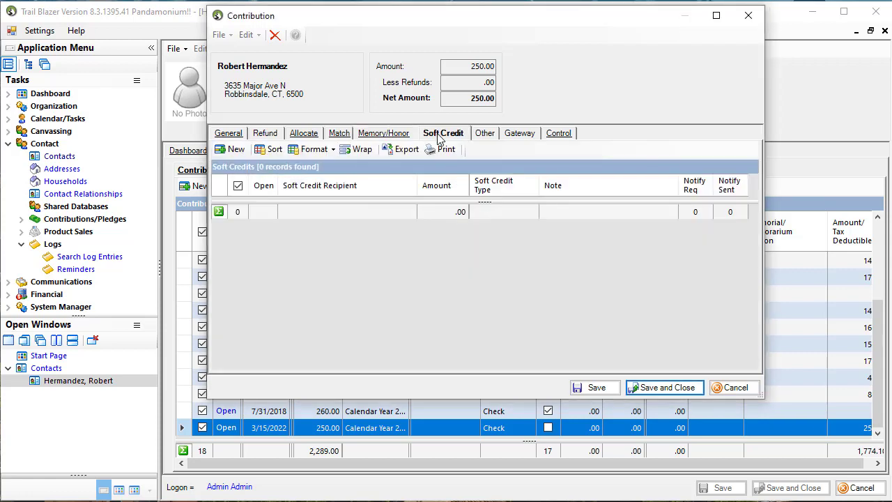
left_click(238, 153)
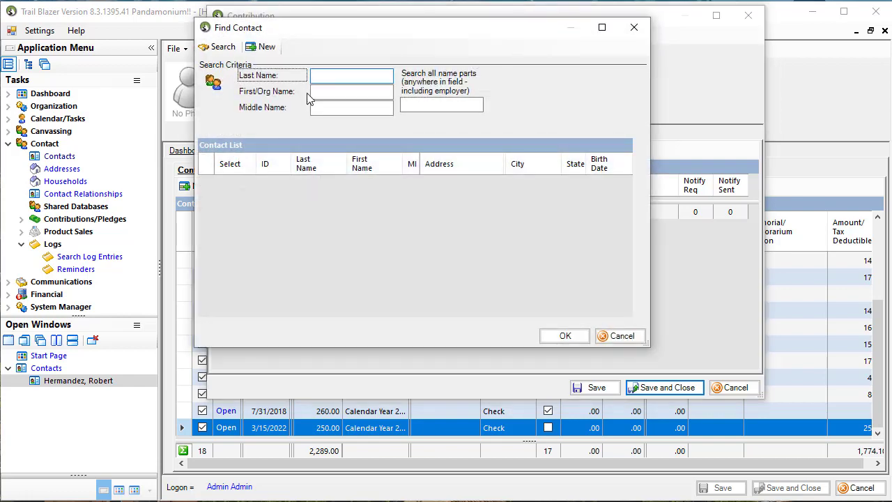
key("Tab")
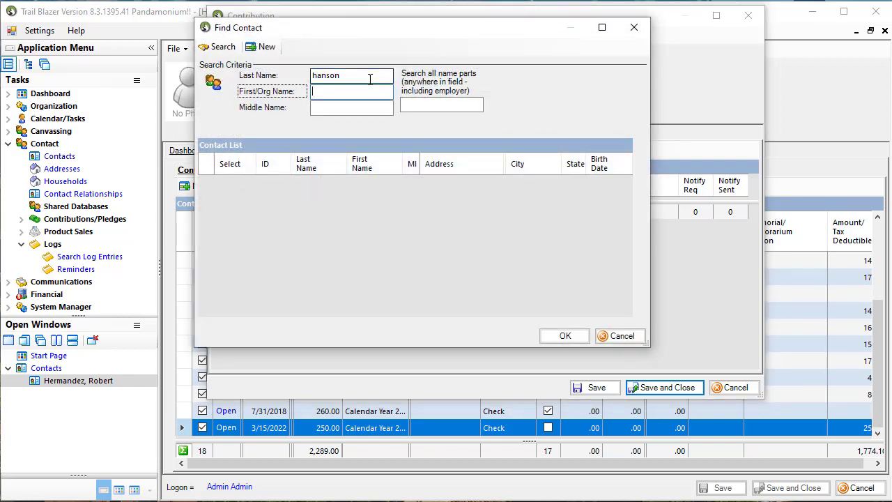
key("Return")
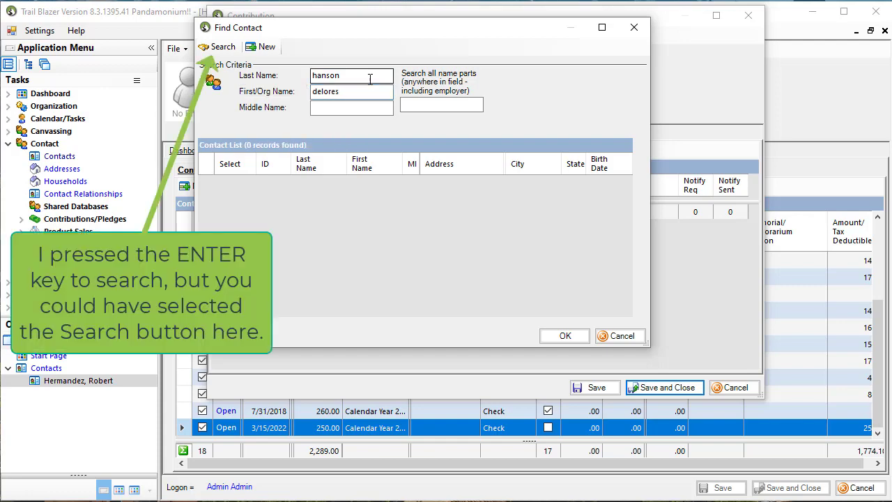
left_click(255, 48)
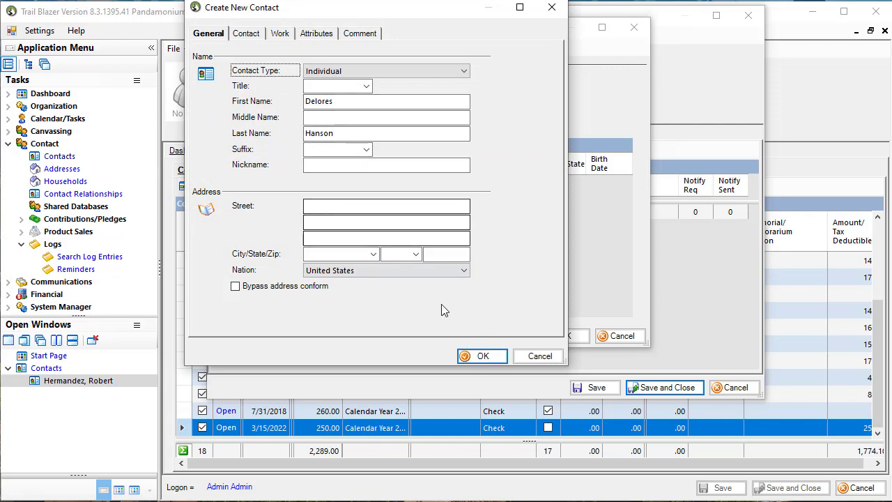
left_click(479, 357)
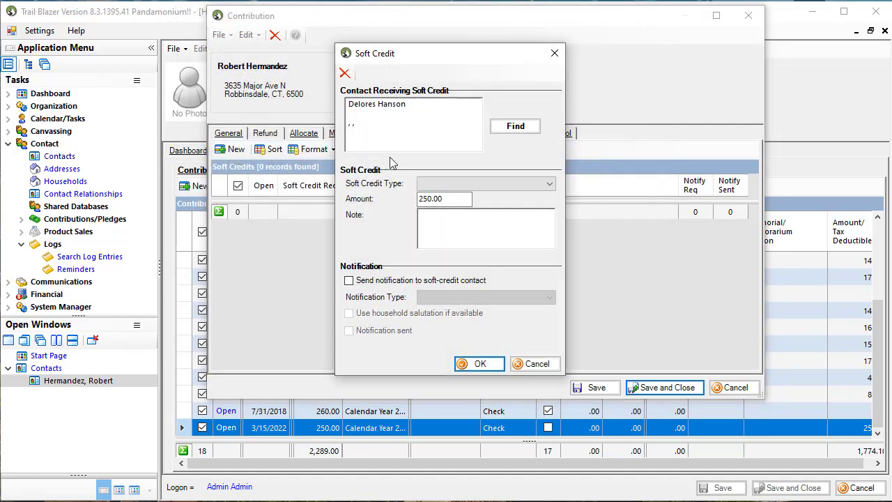
Set the soft credit type to In Honor Of, request notification of type contribution made in your honor, and save the contribution.
left_click(446, 184)
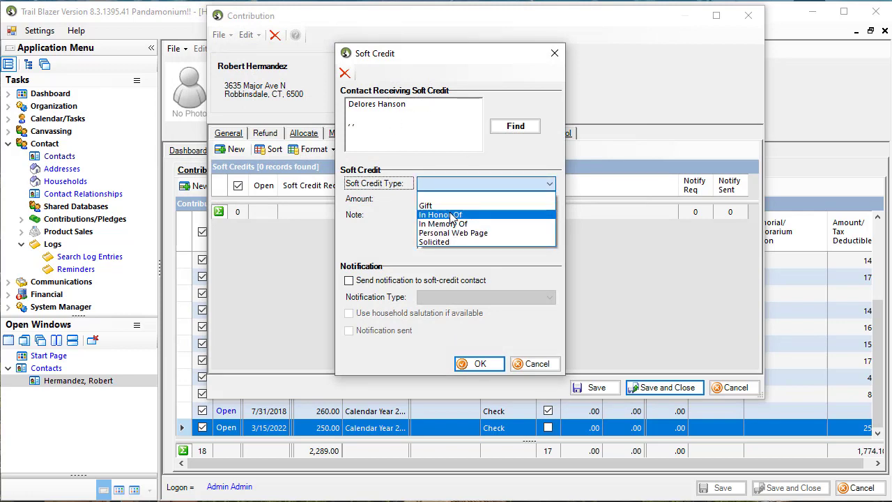
left_click(451, 215)
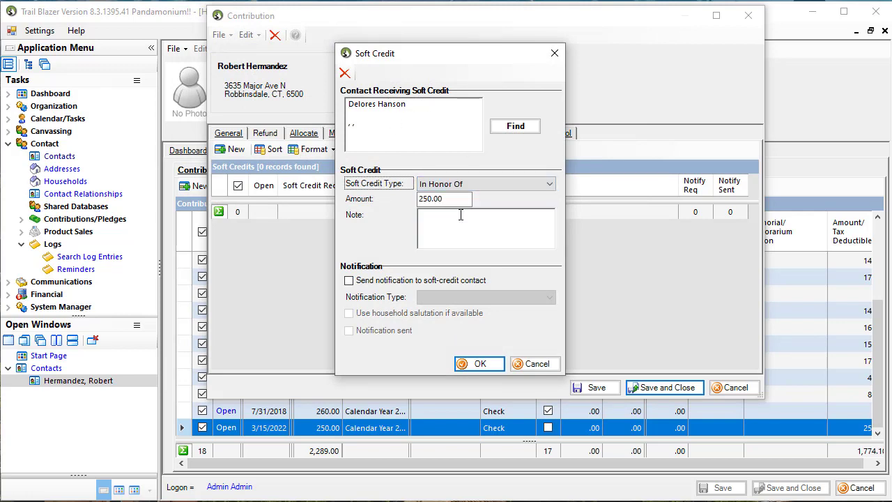
left_click(395, 282)
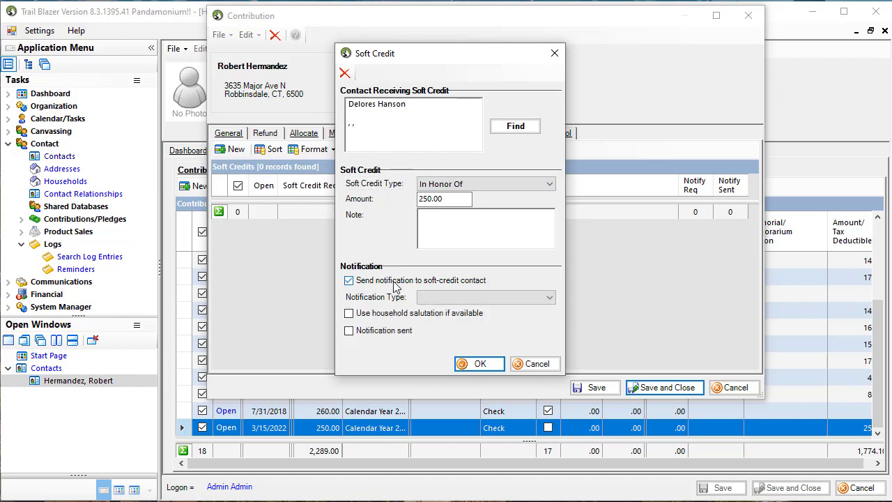
left_click(428, 299)
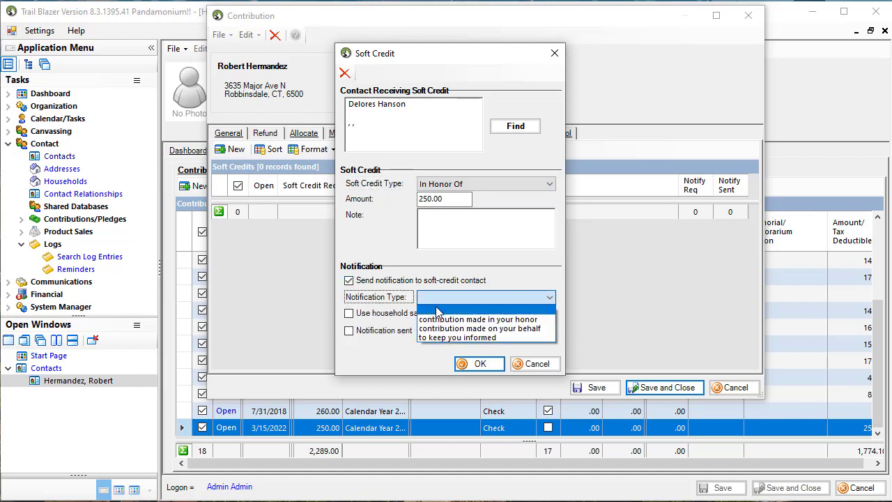
left_click(440, 319)
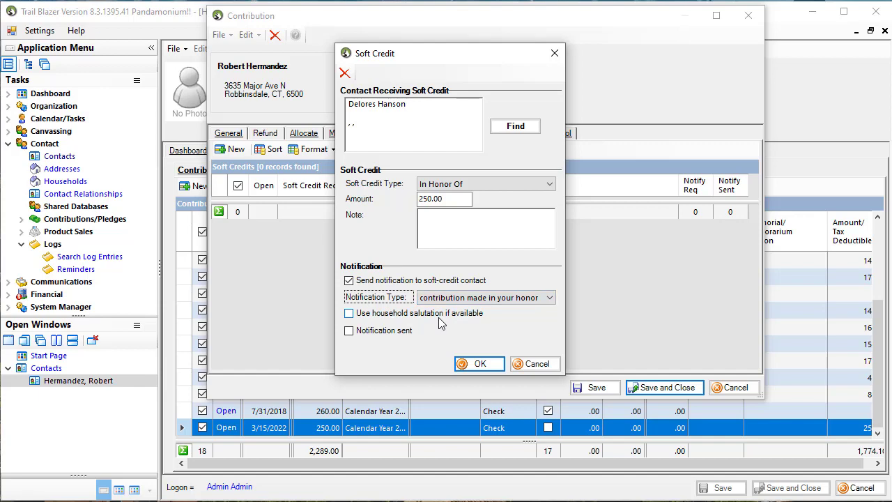
left_click(480, 366)
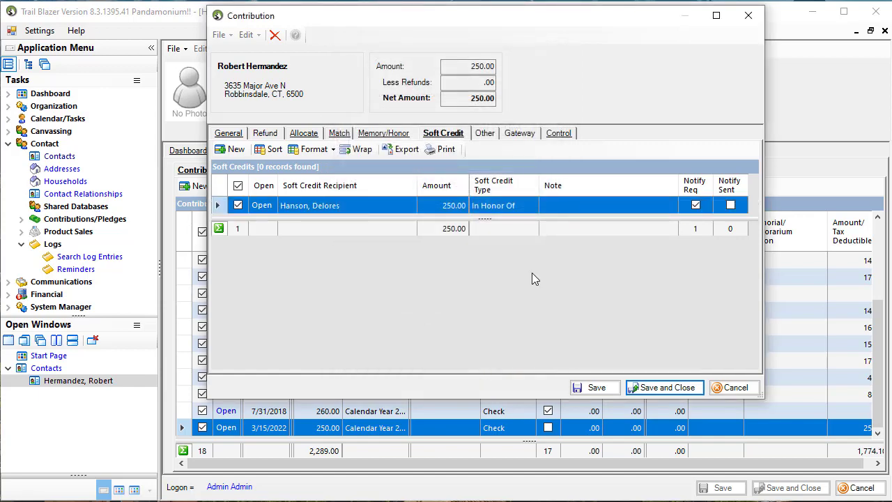
left_click(645, 391)
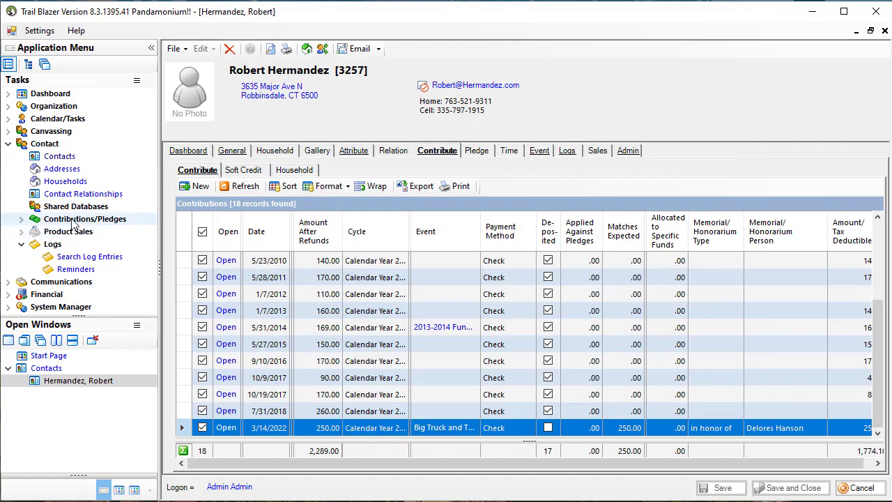
Open the Contributions list and search for contributions dated 3/14/2022.
left_click(22, 220)
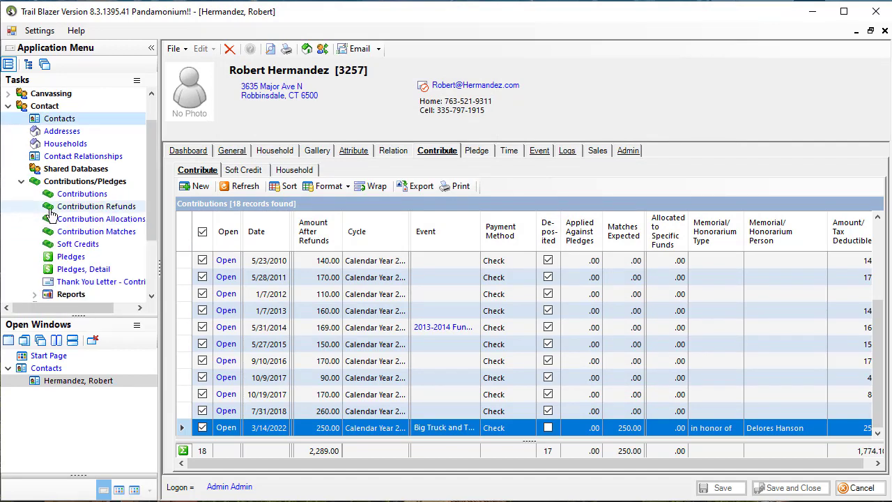
left_click(76, 195)
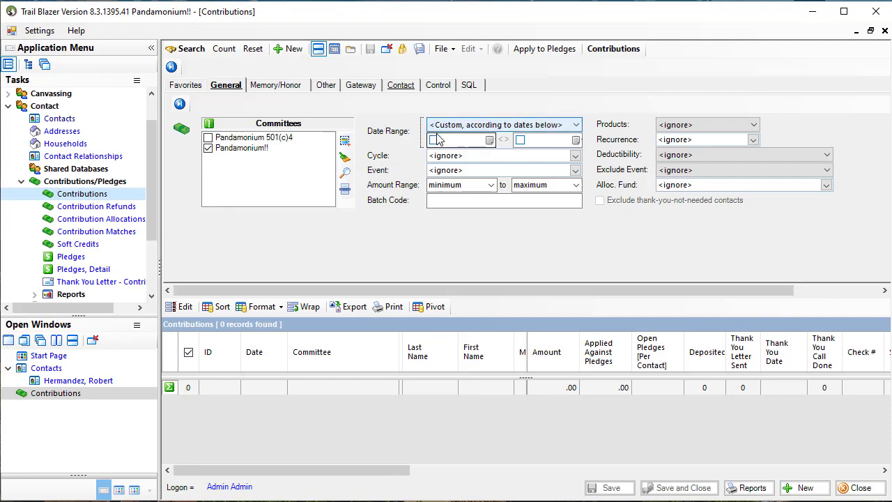
left_click(435, 139)
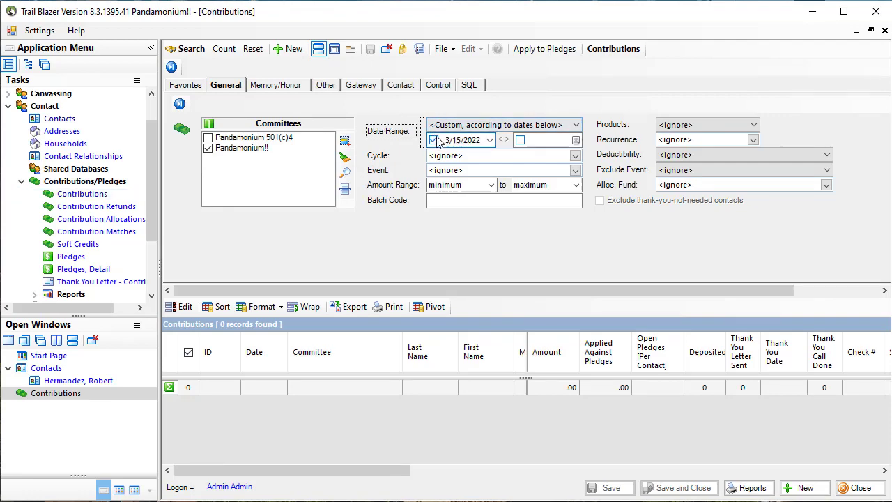
left_click(520, 140)
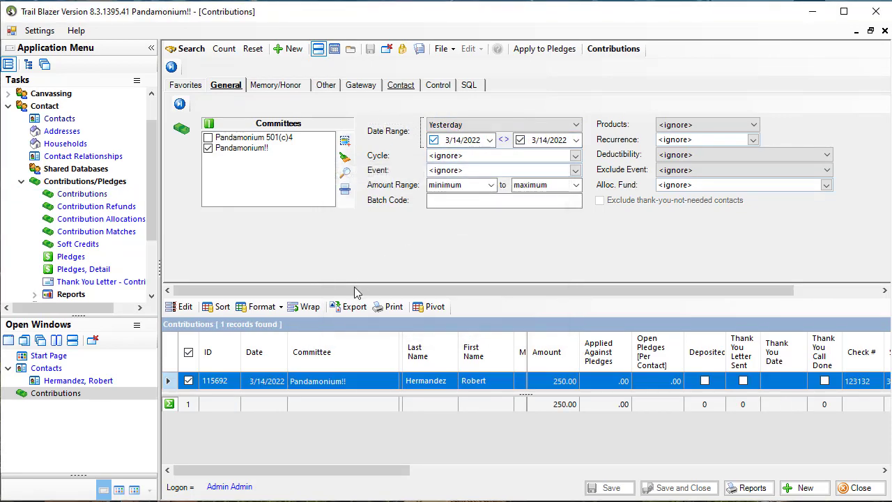
Open the Soft Credits list, search for soft credits dated 3/14/2022, and scroll through the result columns.
left_click(98, 251)
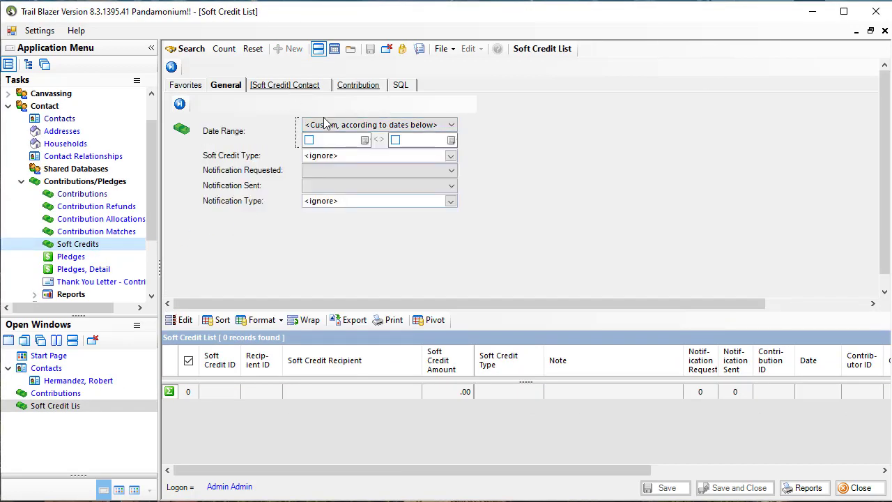
left_click(309, 140)
left_click(330, 142)
key("Down")
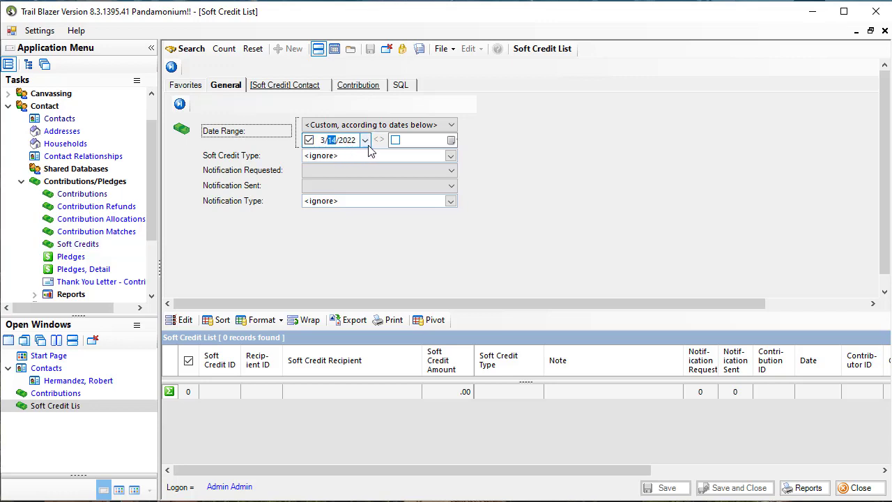
left_click(395, 140)
key("Down")
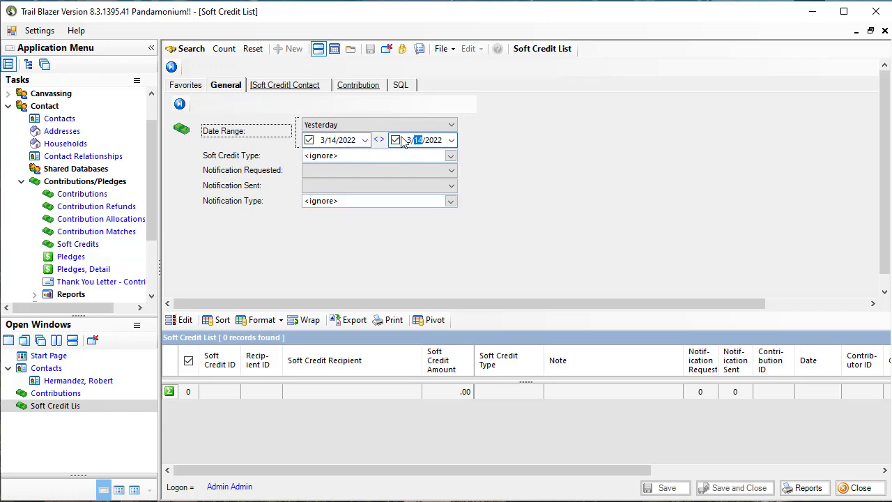
left_click(341, 126)
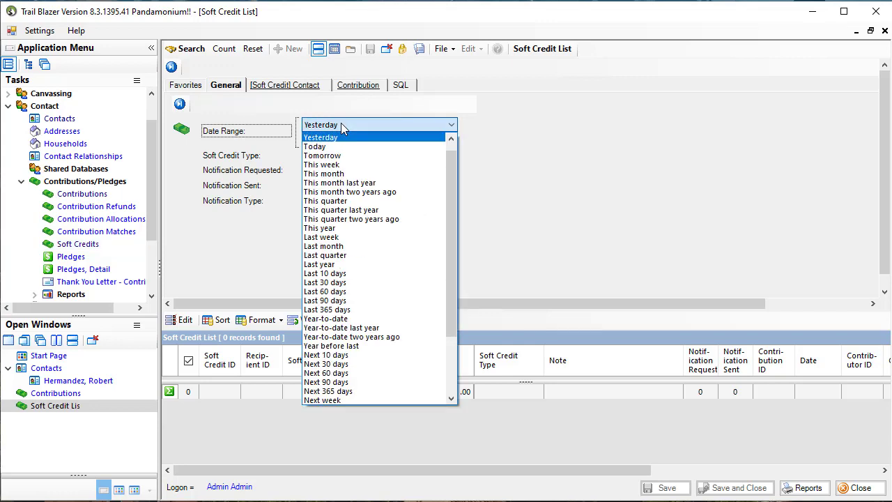
left_click(341, 124)
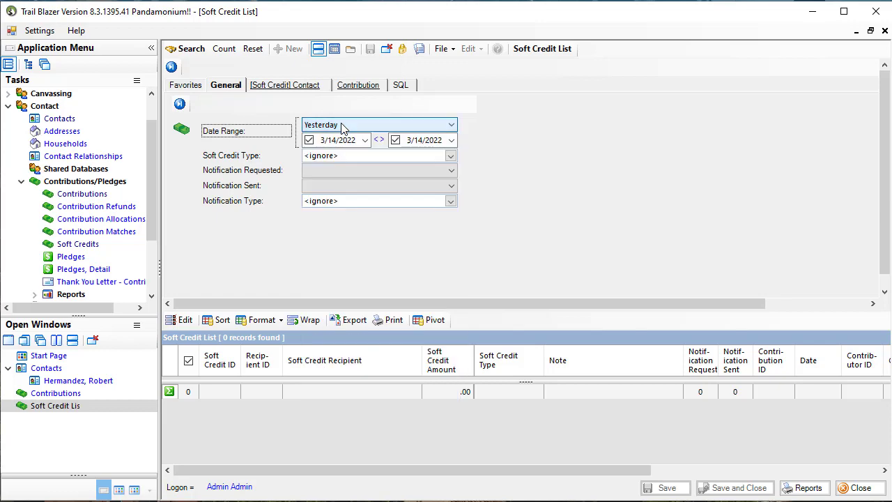
left_click(195, 52)
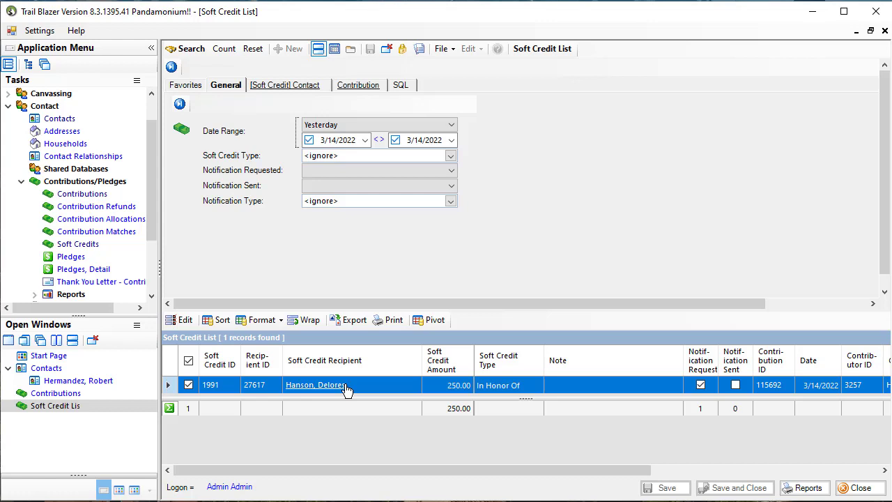
left_click_drag(443, 469, 631, 483)
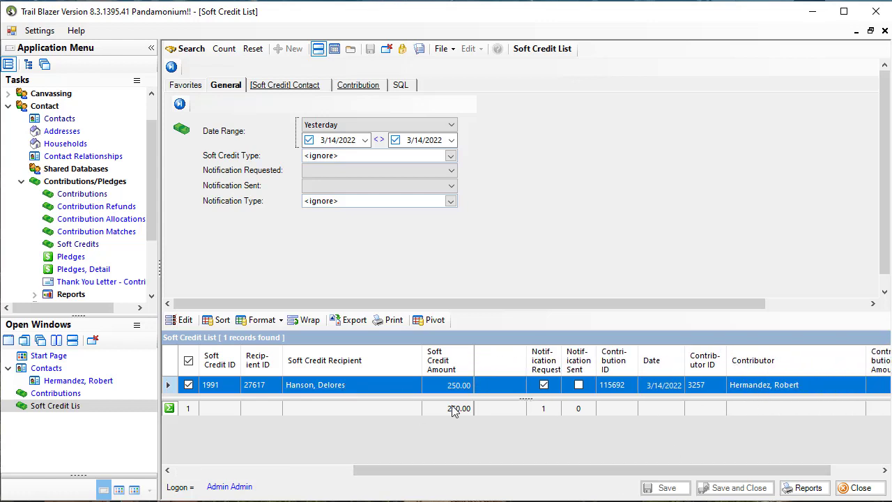
Open the Contribution Matches list and search for matches on contributions dated 3/14/2022.
left_click(99, 236)
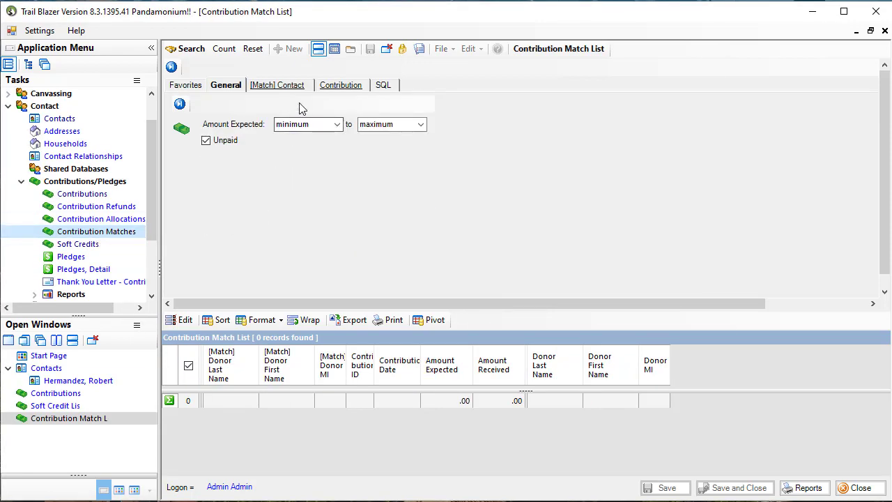
left_click(330, 88)
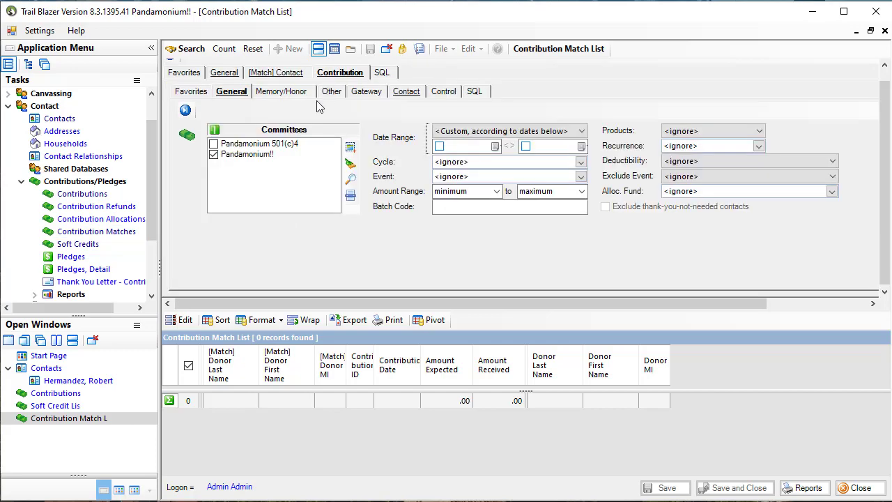
left_click(453, 132)
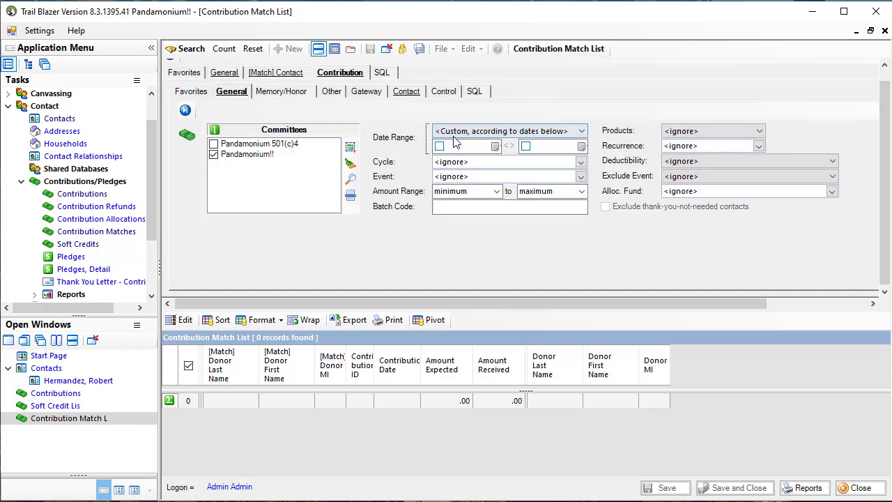
left_click(451, 152)
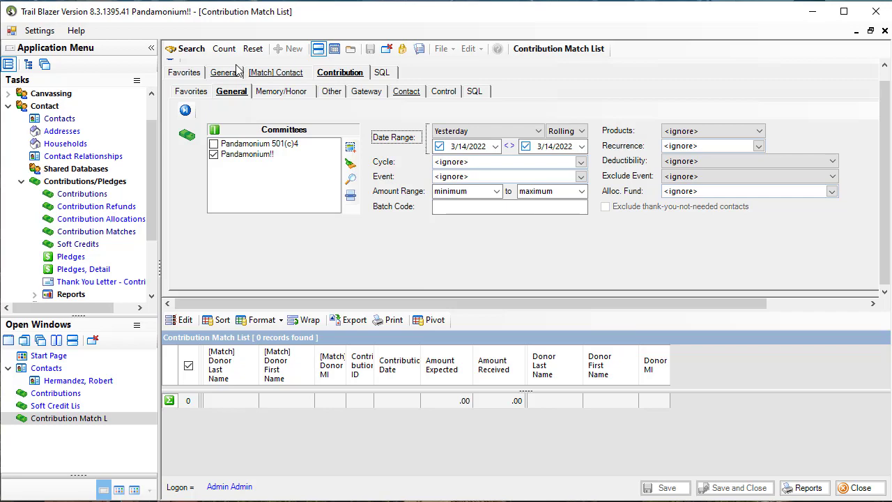
left_click(200, 53)
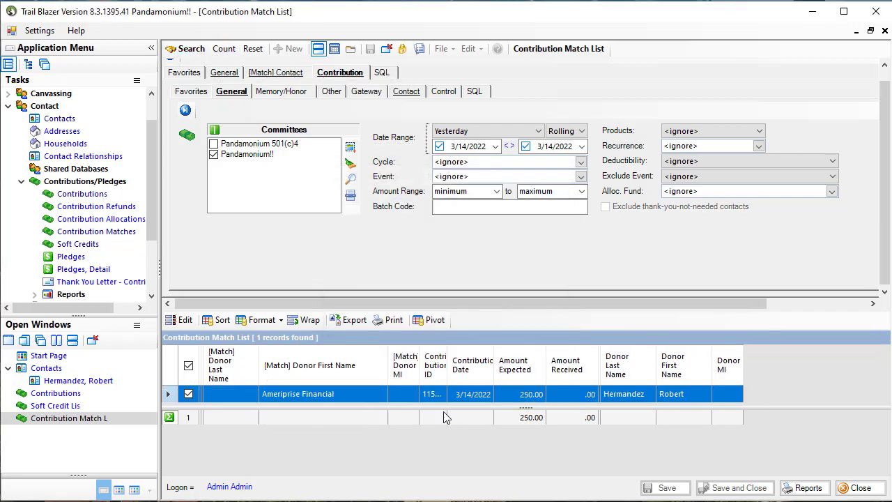